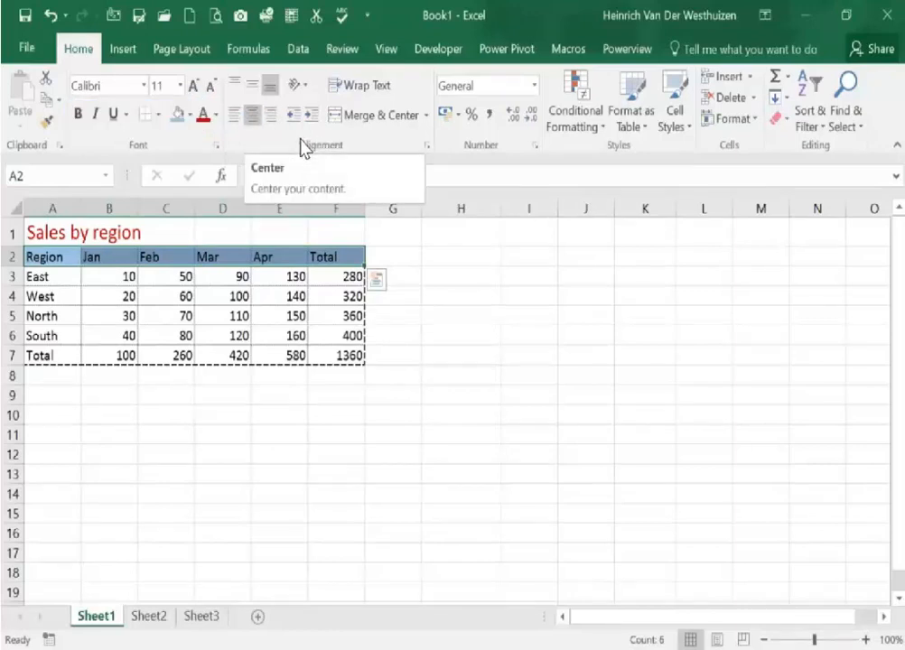
# Step: Center the header cells A2:F2 horizontally and keep Center as their horizontal text alignment in Format Cells
pyautogui.click(252, 115)
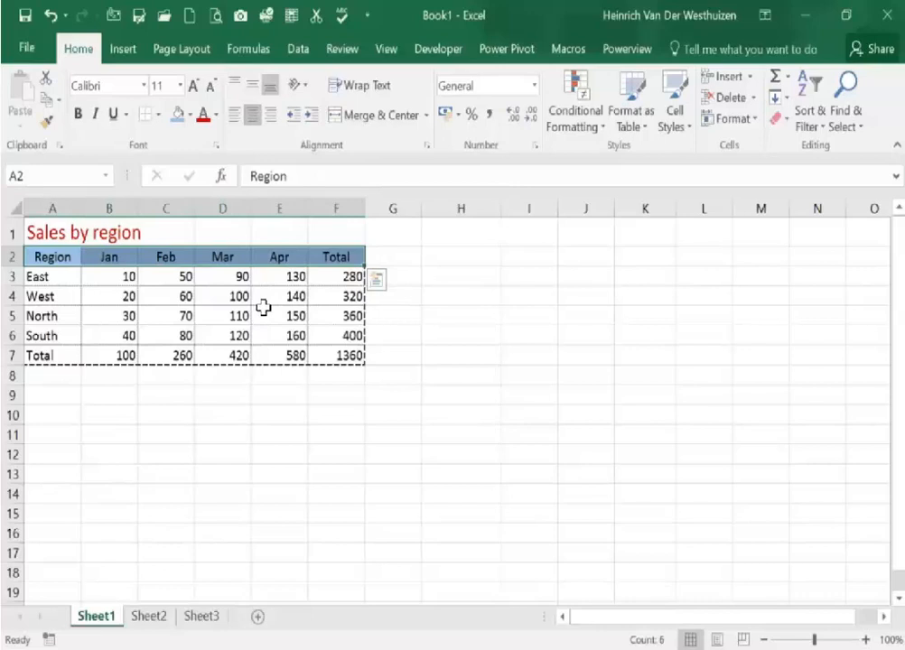
pyautogui.rightClick(222, 308)
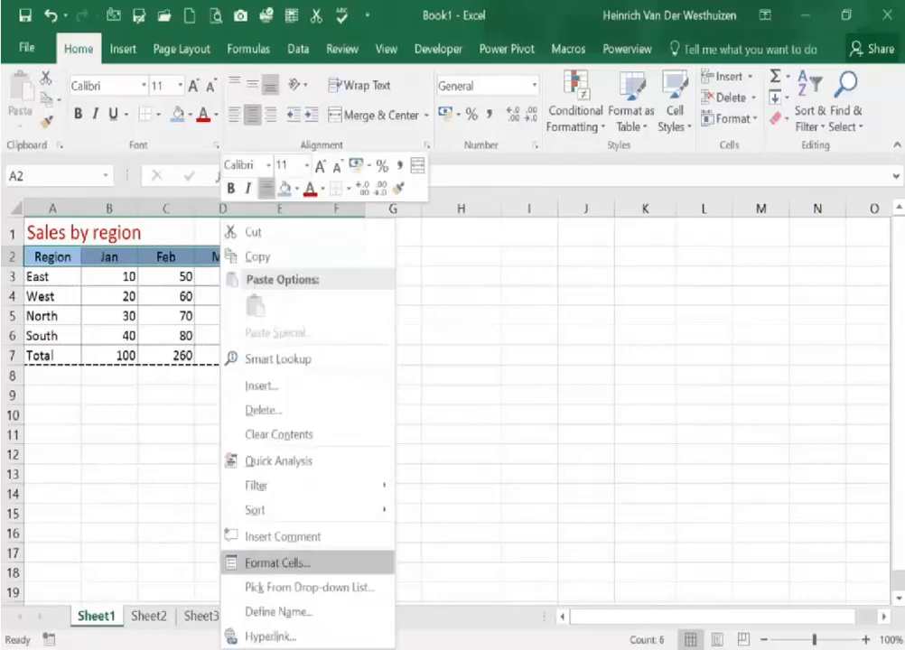
pyautogui.click(277, 562)
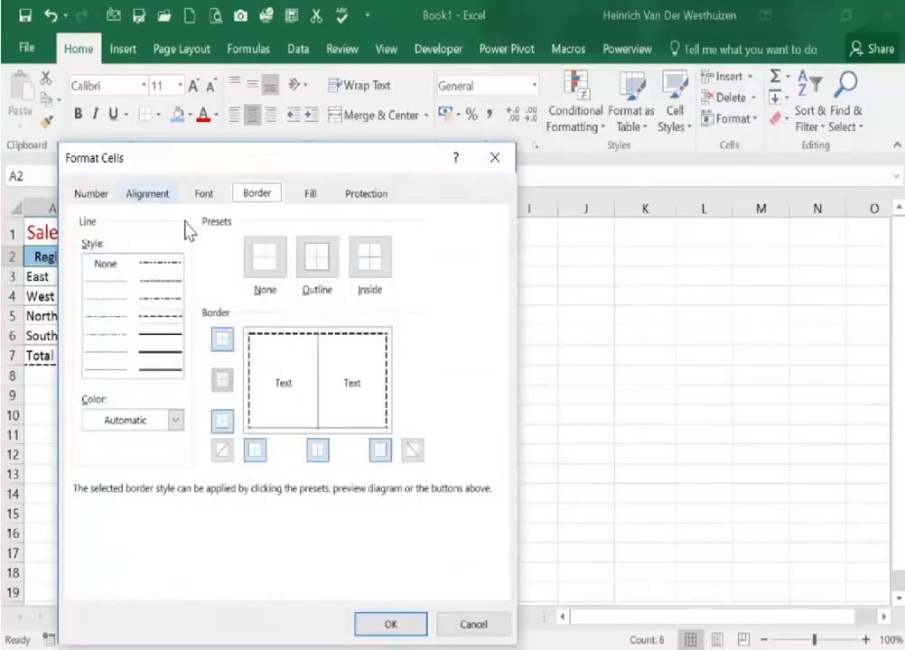
pyautogui.click(149, 194)
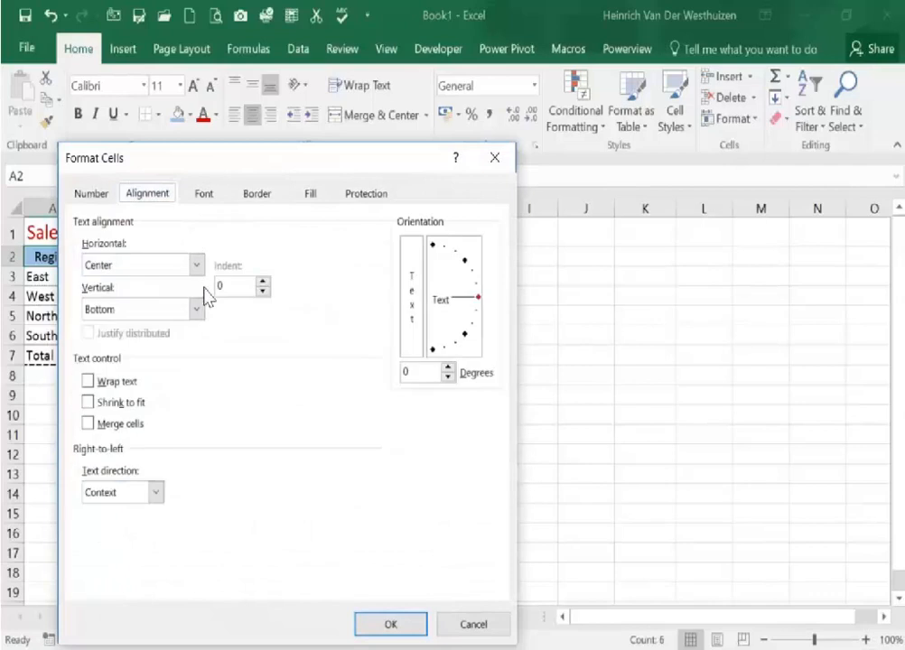
pyautogui.click(196, 264)
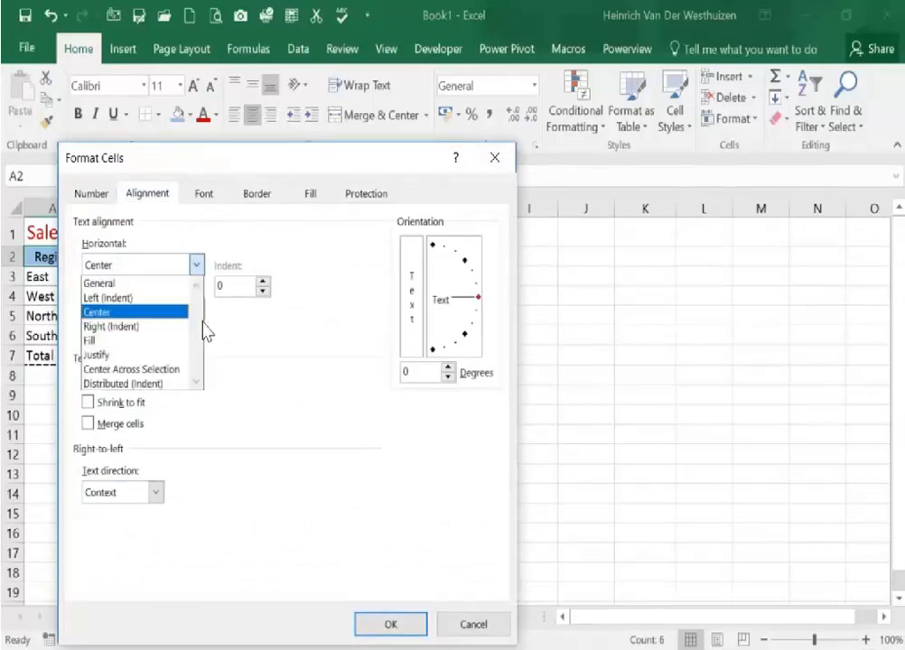
pyautogui.click(137, 313)
pyautogui.click(390, 623)
pyautogui.click(271, 315)
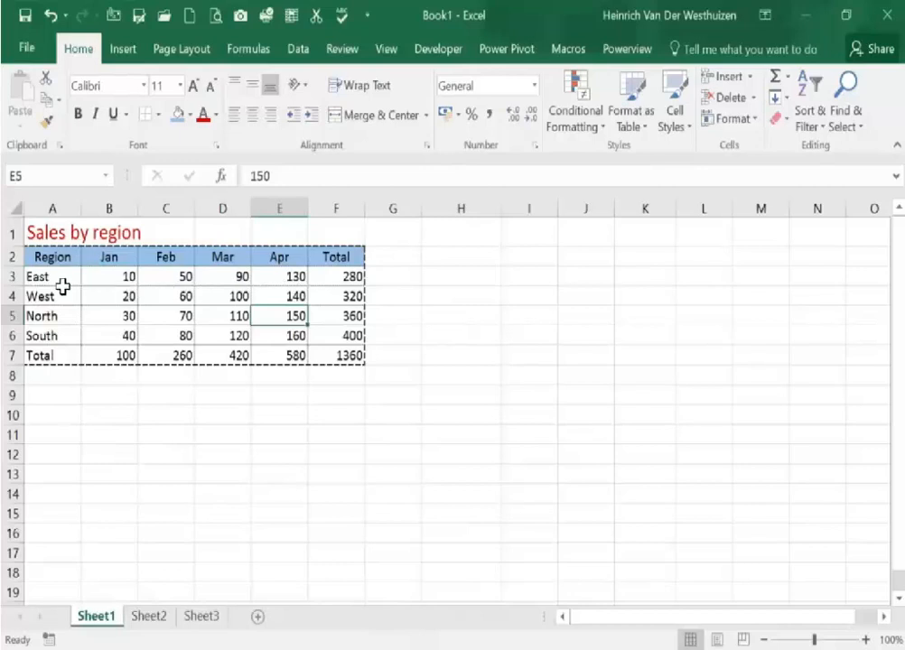
# Step: Merge and center the title "Sales by region" across cells A1:F1
pyautogui.moveTo(56, 273); pyautogui.dragTo(388, 282)
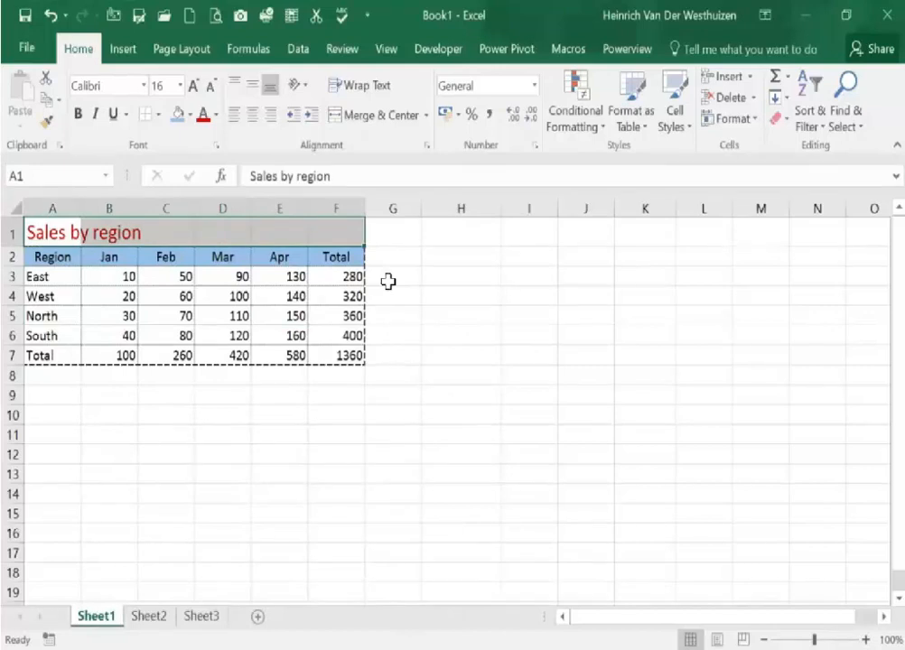
pyautogui.click(417, 117)
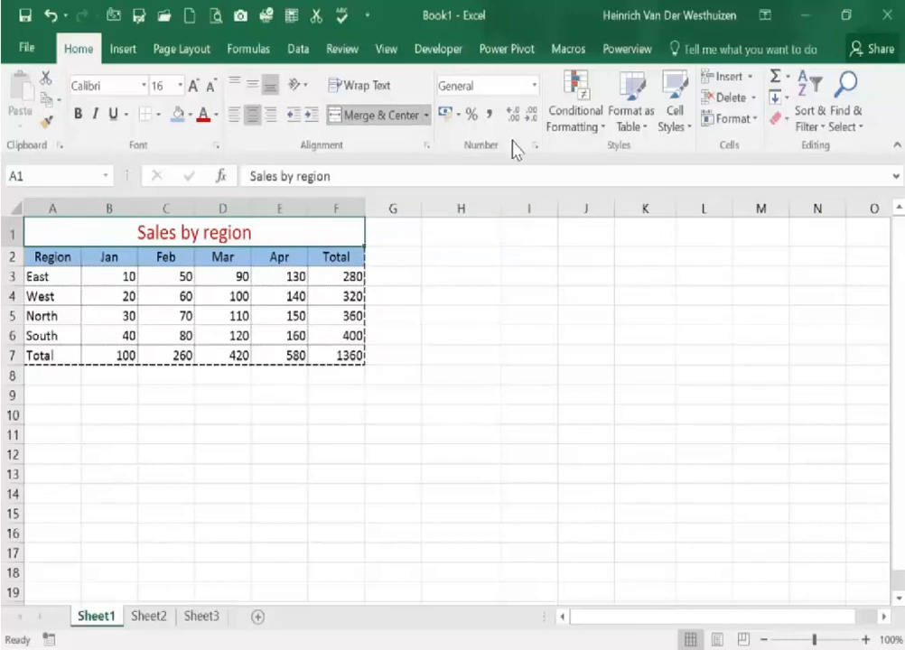
pyautogui.click(375, 114)
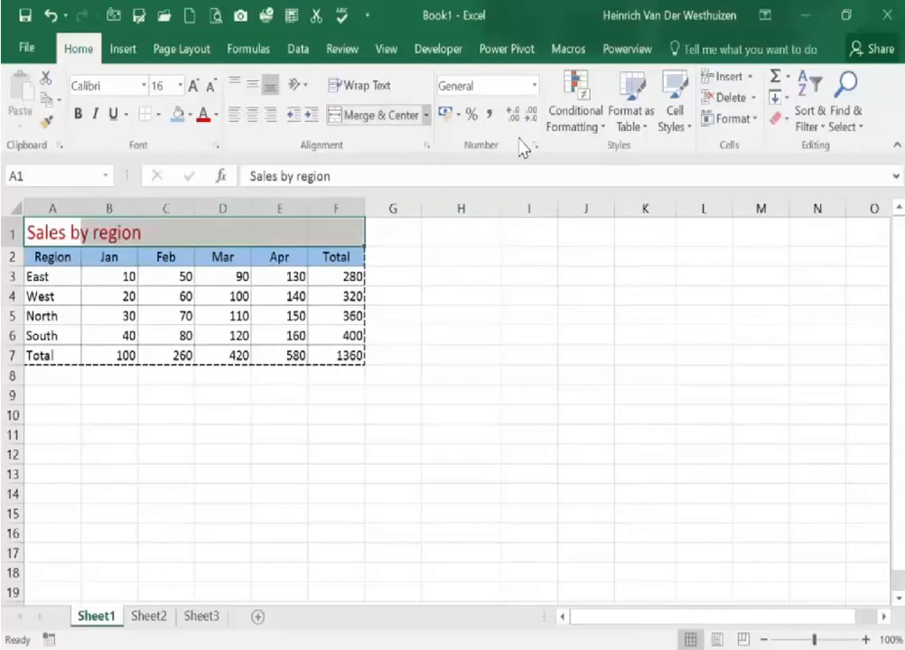
pyautogui.hotkey('alt', 'h')
pyautogui.press('m')
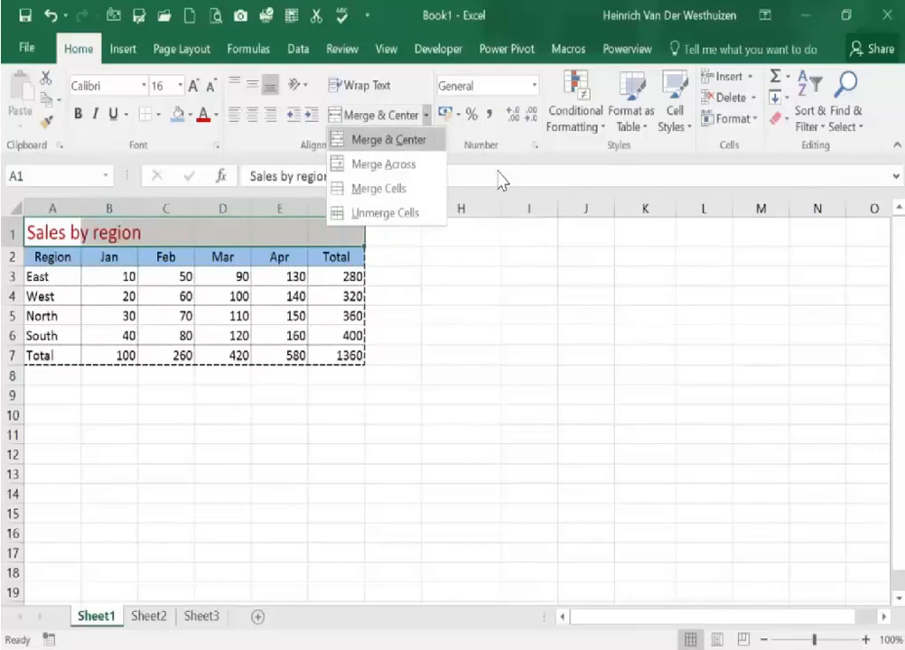
pyautogui.press('c')
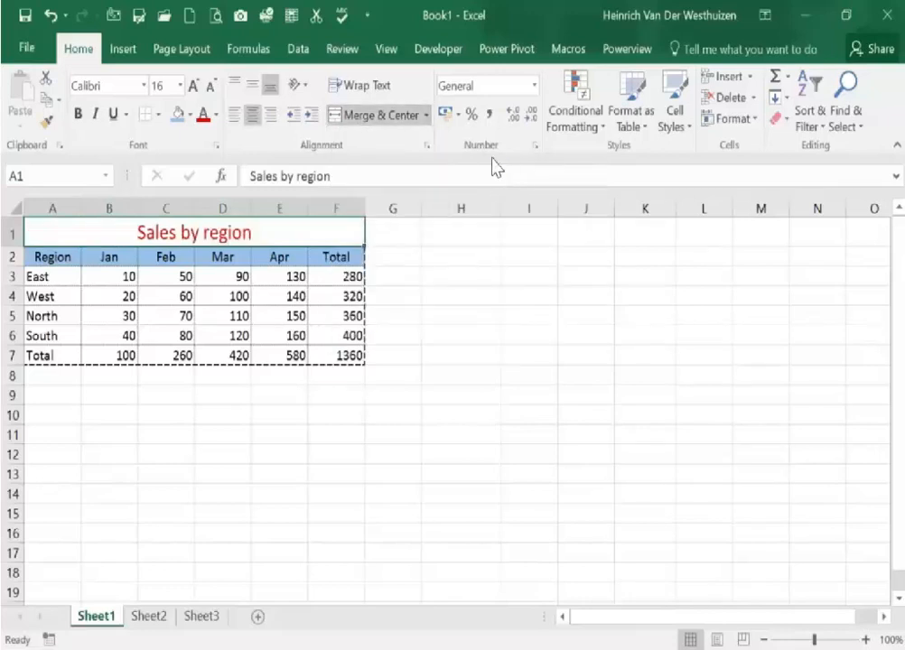
pyautogui.hotkey('alt', 'h')
pyautogui.press('m')
pyautogui.click(508, 155)
pyautogui.click(168, 278)
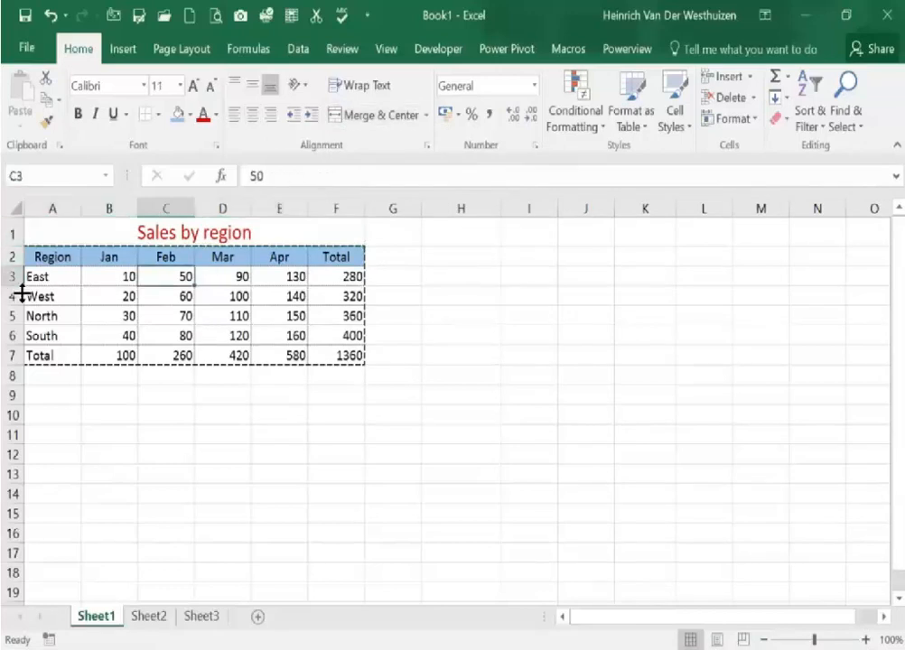
# Step: Make row 1 taller and, after trying top and bottom alignment, align the title vertically in the middle
pyautogui.moveTo(22, 294); pyautogui.dragTo(18, 317)
pyautogui.hotkey('ctrl', 'Home')
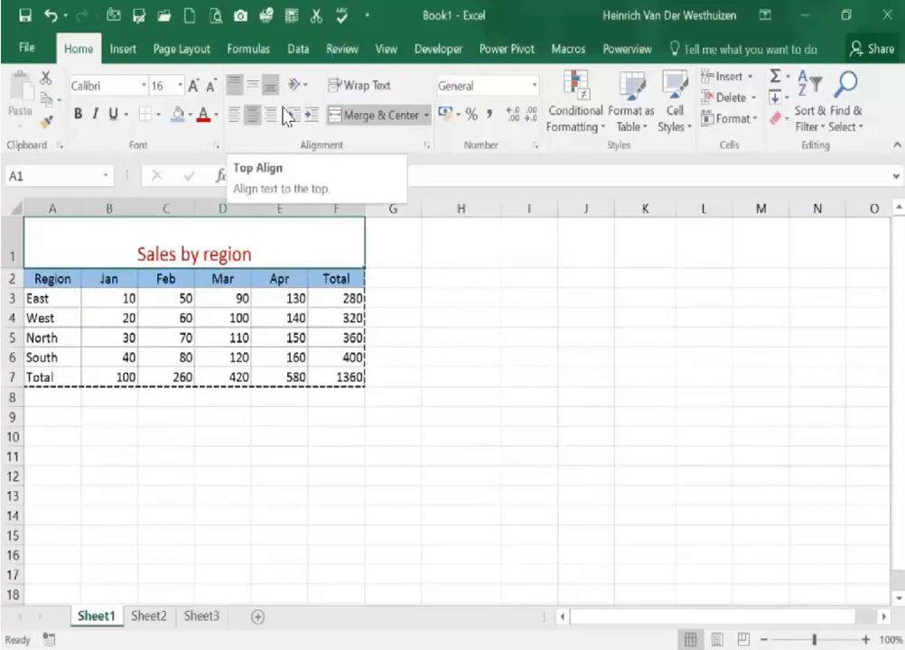
pyautogui.click(235, 85)
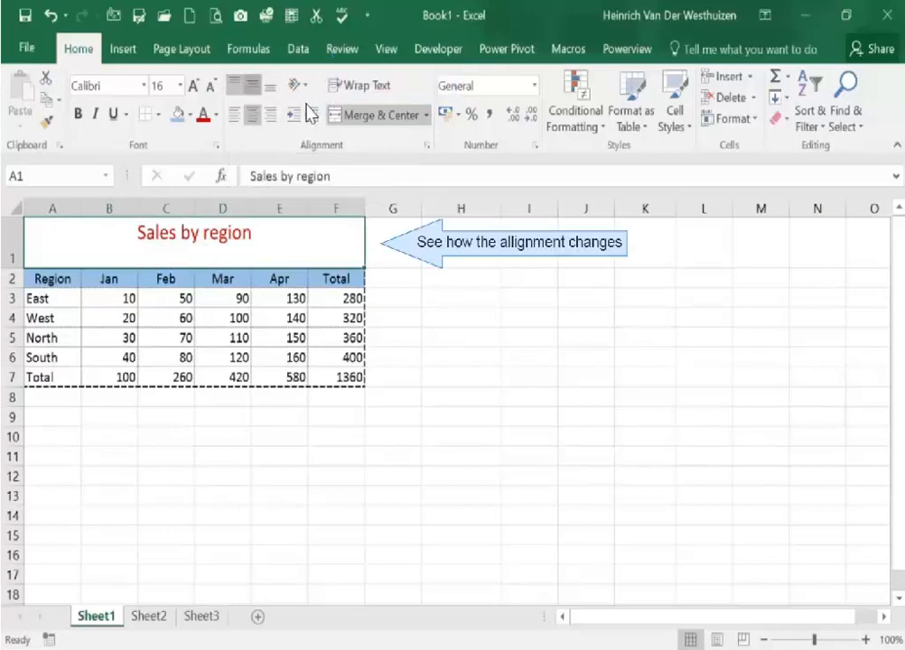
pyautogui.click(253, 84)
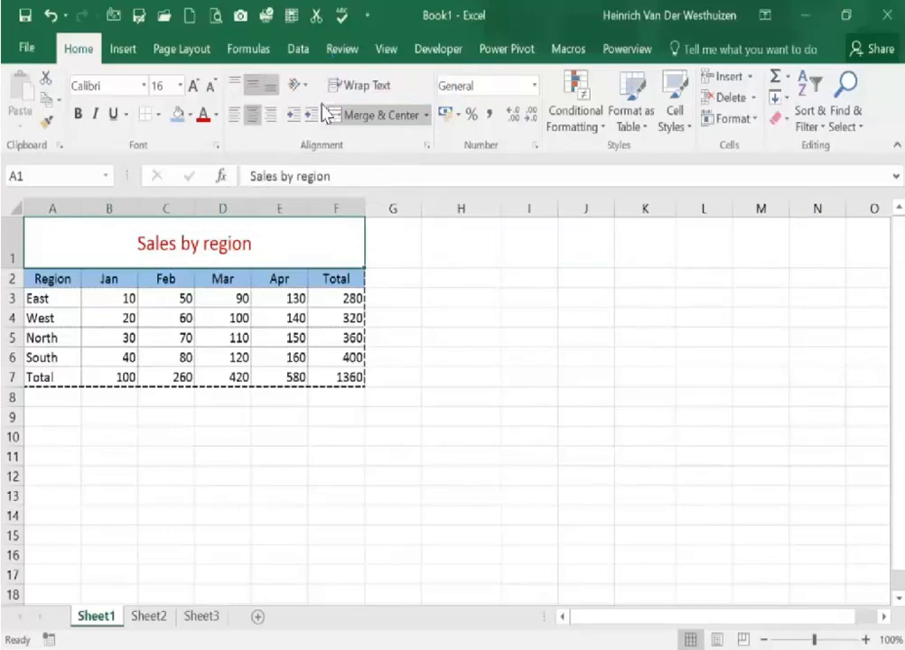
pyautogui.click(270, 85)
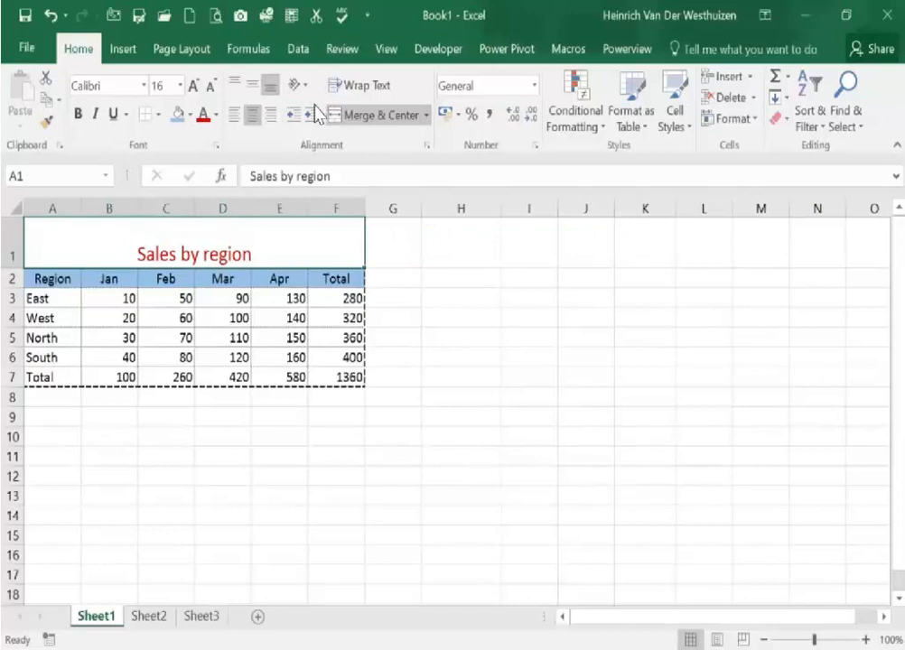
pyautogui.click(252, 85)
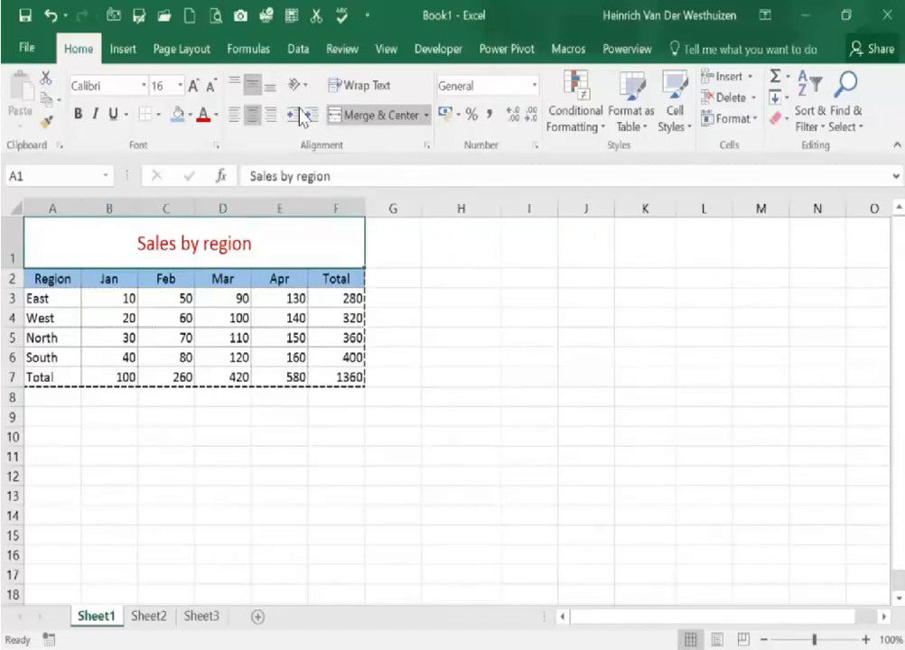
# Step: Check the vertical text alignment options for the merged title cell in Format Cells, keeping Center
pyautogui.rightClick(260, 291)
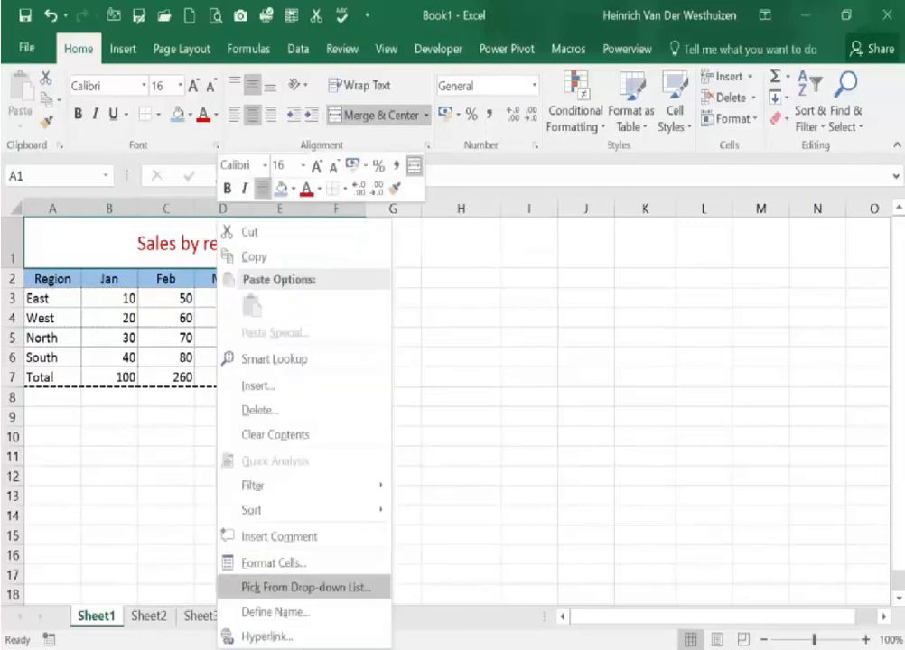
pyautogui.click(273, 561)
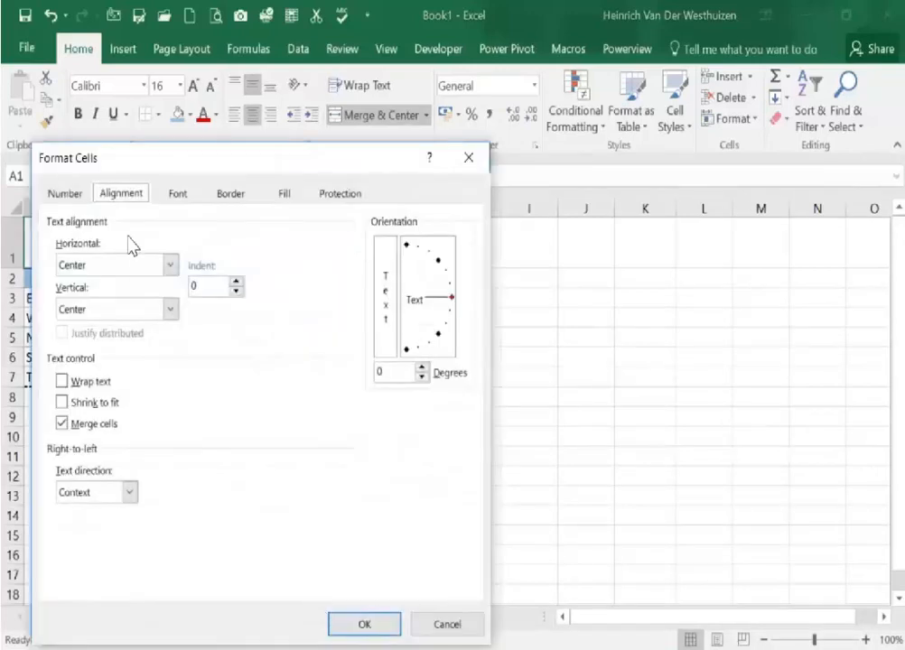
pyautogui.click(169, 309)
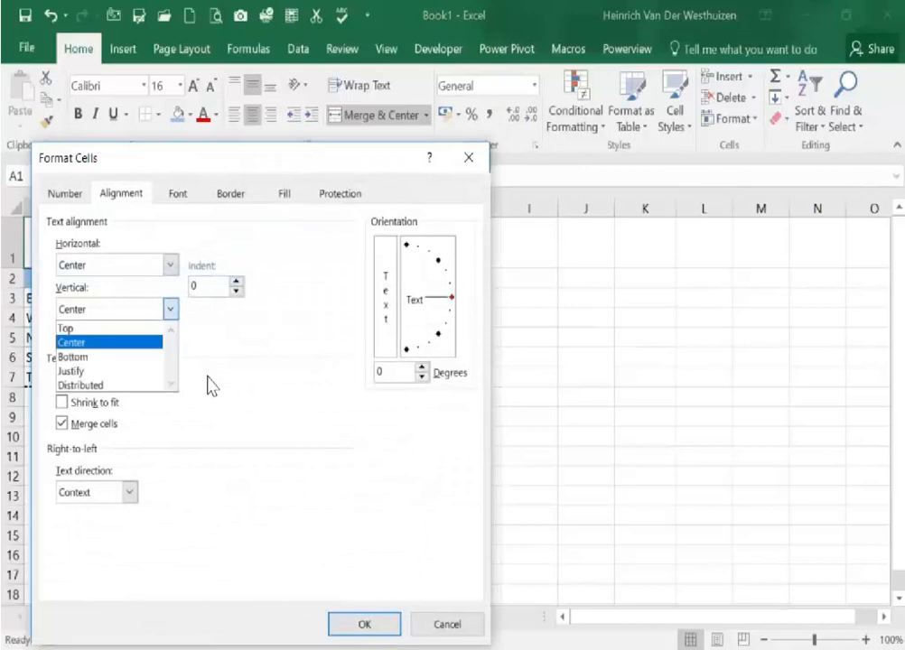
pyautogui.click(178, 415)
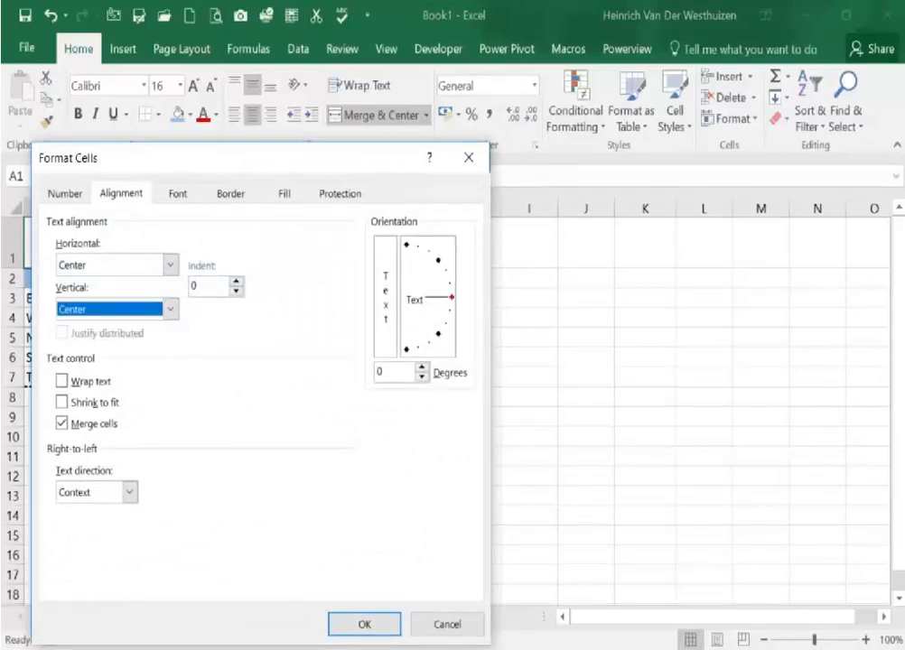
pyautogui.click(364, 623)
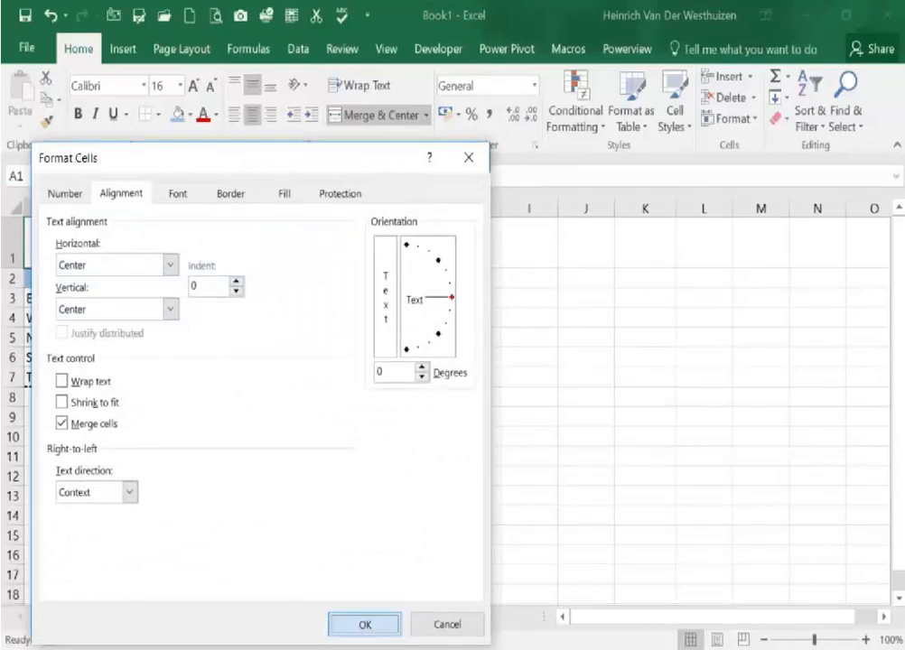
# Step: Apply All Borders to the table range A2:F7 from the Region header to the grand total
pyautogui.click(55, 416)
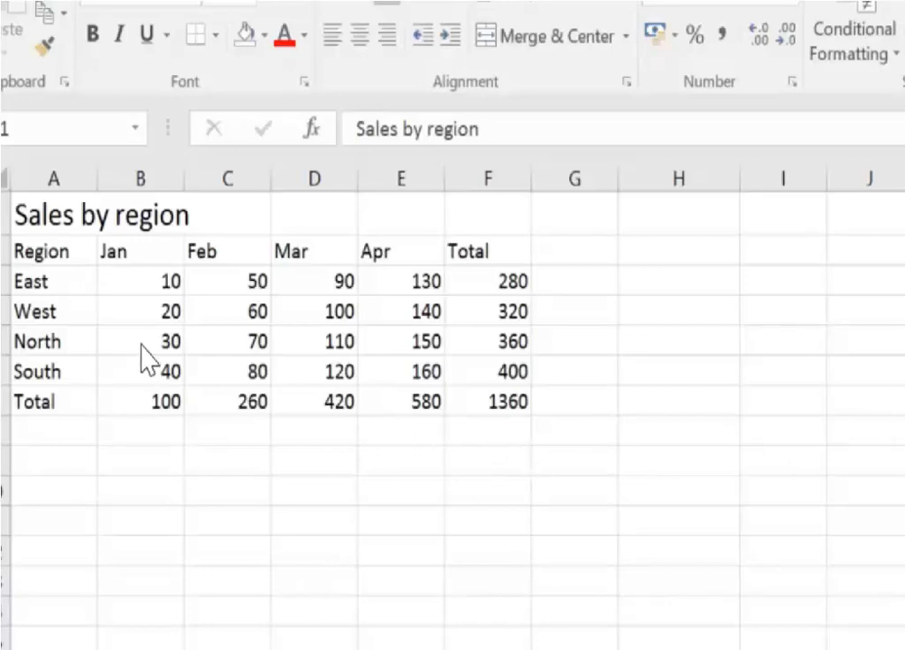
pyautogui.click(93, 322)
pyautogui.press('Down')
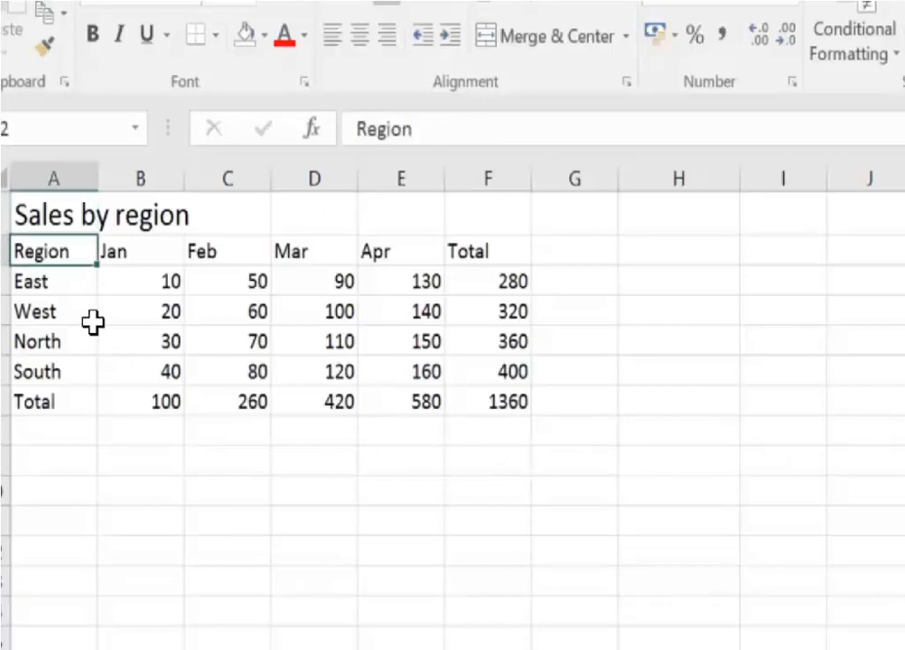
pyautogui.hotkey('shift', 'Right')
pyautogui.hotkey('shift', 'Right')
pyautogui.hotkey('shift', 'Right')
pyautogui.hotkey('shift', 'Right')
pyautogui.hotkey('shift', 'Right')
pyautogui.hotkey('shift', 'Down')
pyautogui.hotkey('shift', 'Down')
pyautogui.hotkey('shift', 'Down')
pyautogui.hotkey('shift', 'Down')
pyautogui.hotkey('shift', 'Down')
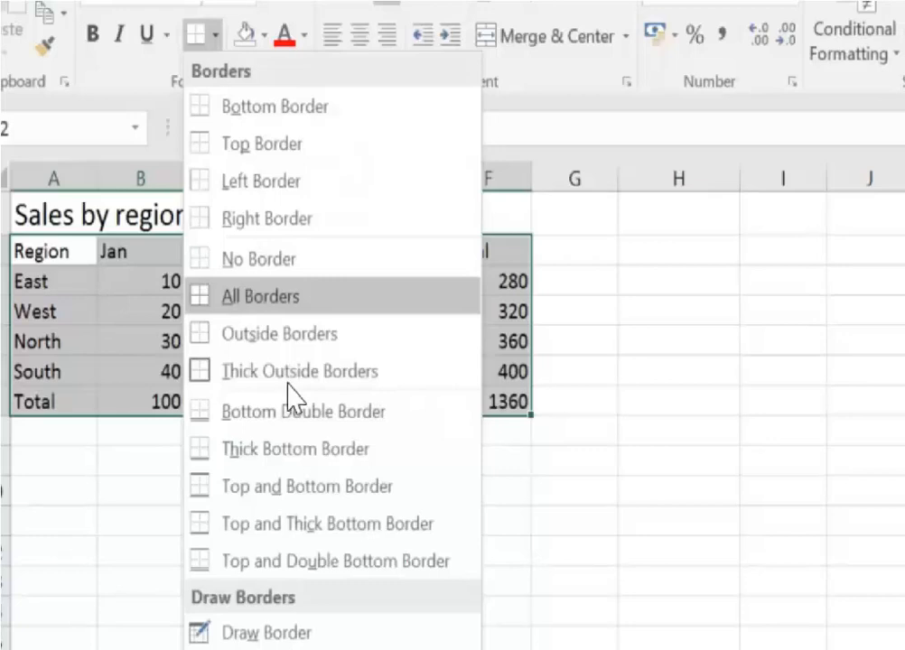
pyautogui.press('Return')
pyautogui.click(623, 460)
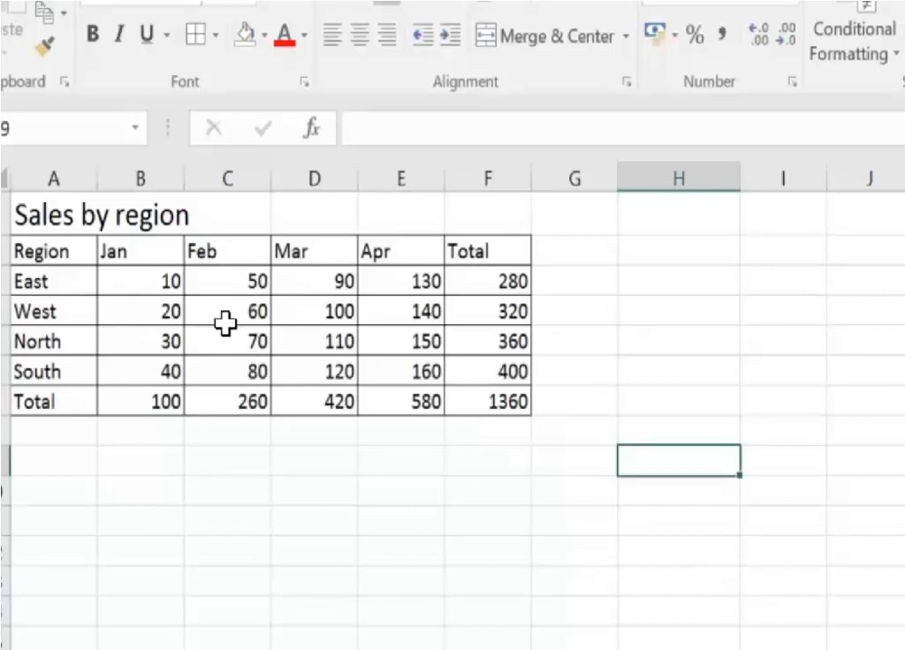
# Step: Remove all borders from the table range A2:F7
pyautogui.moveTo(53, 250); pyautogui.dragTo(566, 523)
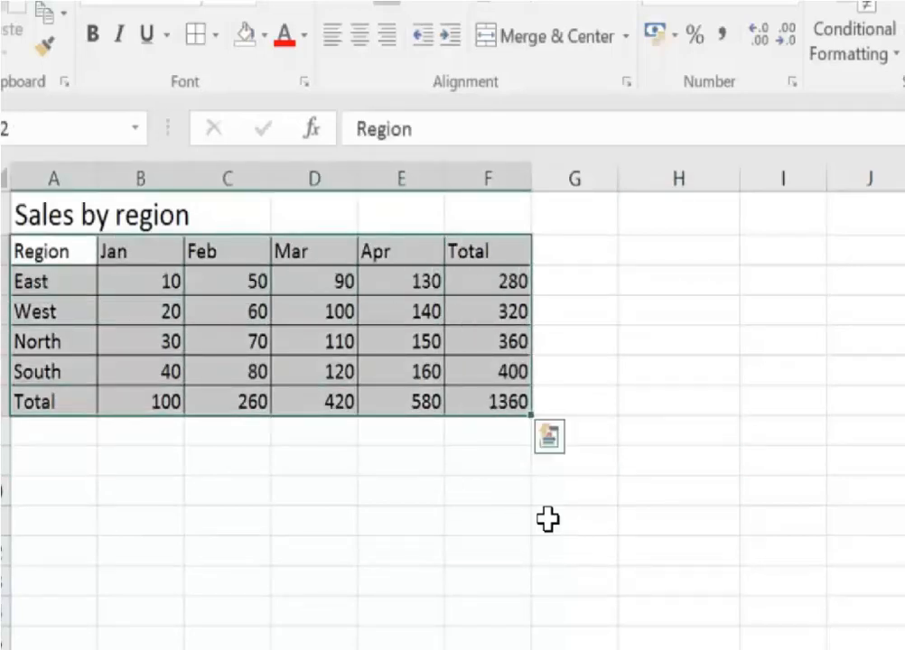
pyautogui.click(216, 36)
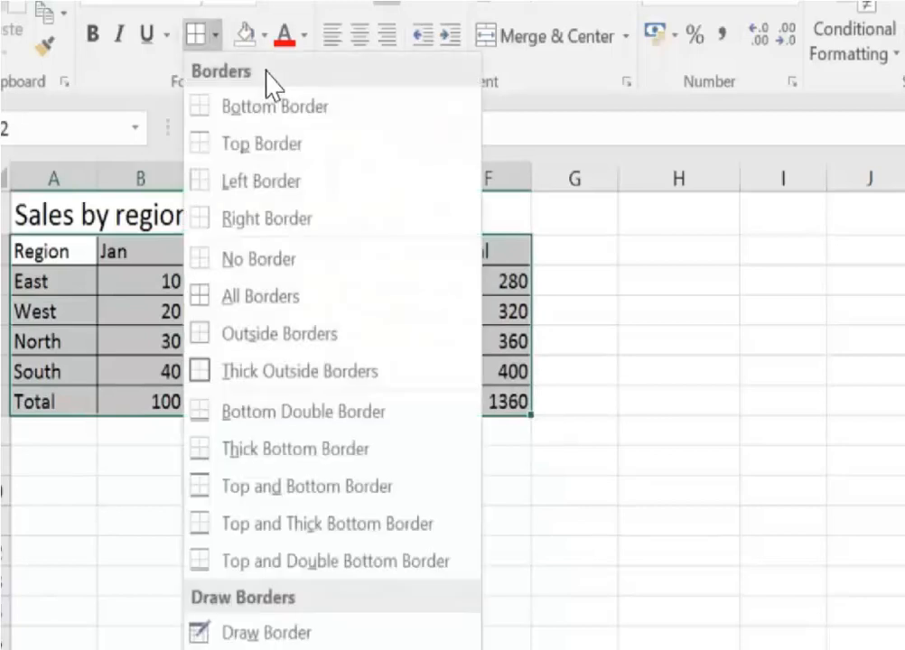
pyautogui.click(351, 330)
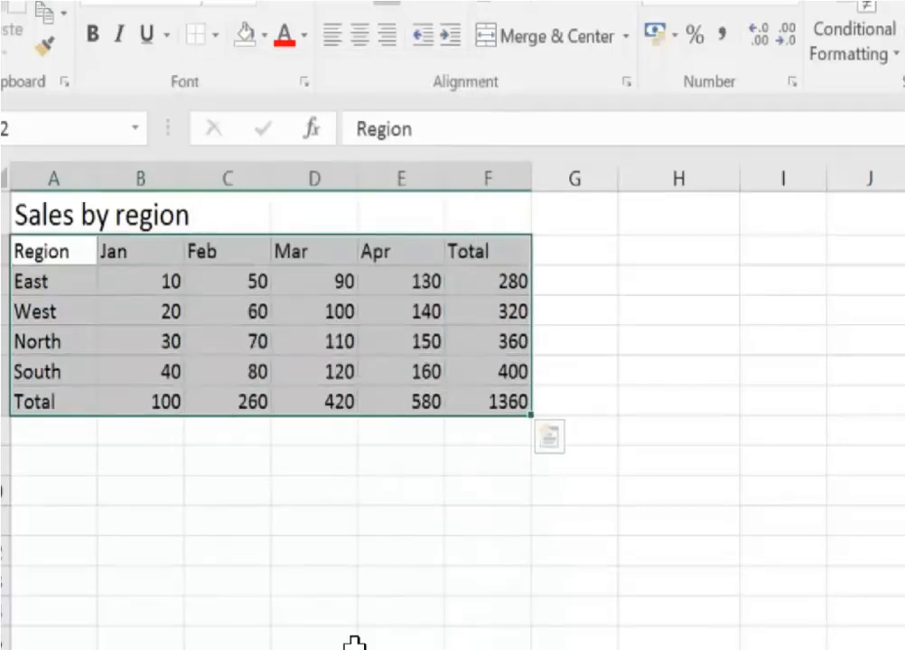
pyautogui.click(351, 520)
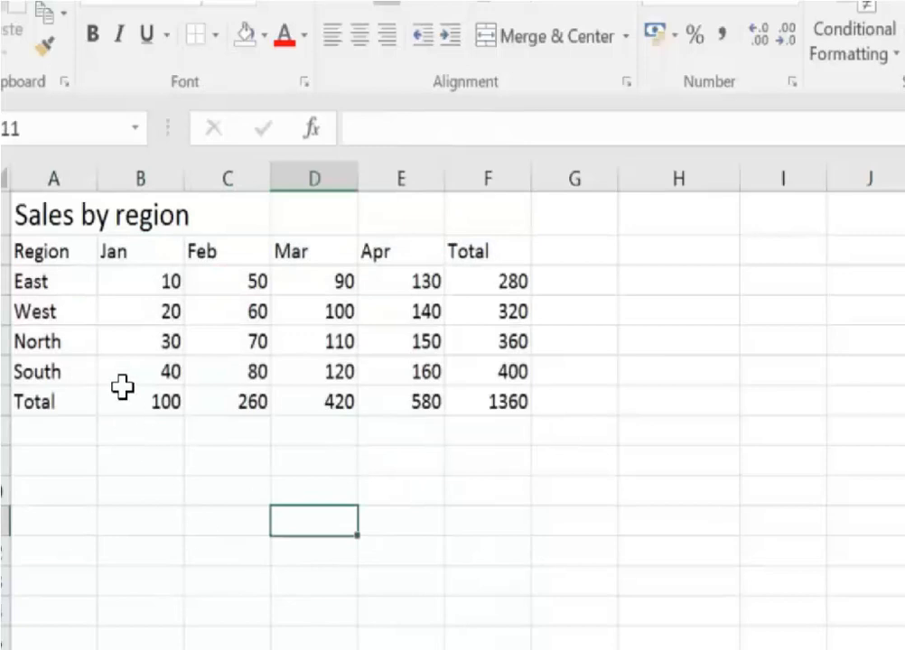
# Step: Give the table range A2:F7 a thick dashed outline border in Format Cells
pyautogui.moveTo(41, 251); pyautogui.dragTo(488, 342)
pyautogui.moveTo(543, 456); pyautogui.dragTo(573, 505)
pyautogui.rightClick(572, 505)
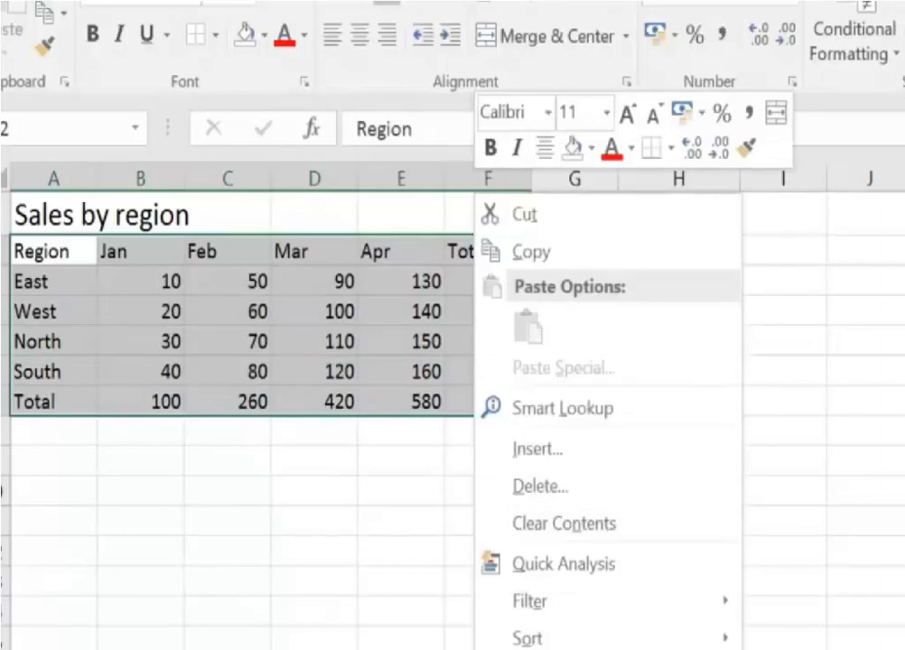
pyautogui.hotkey('ctrl', '1')
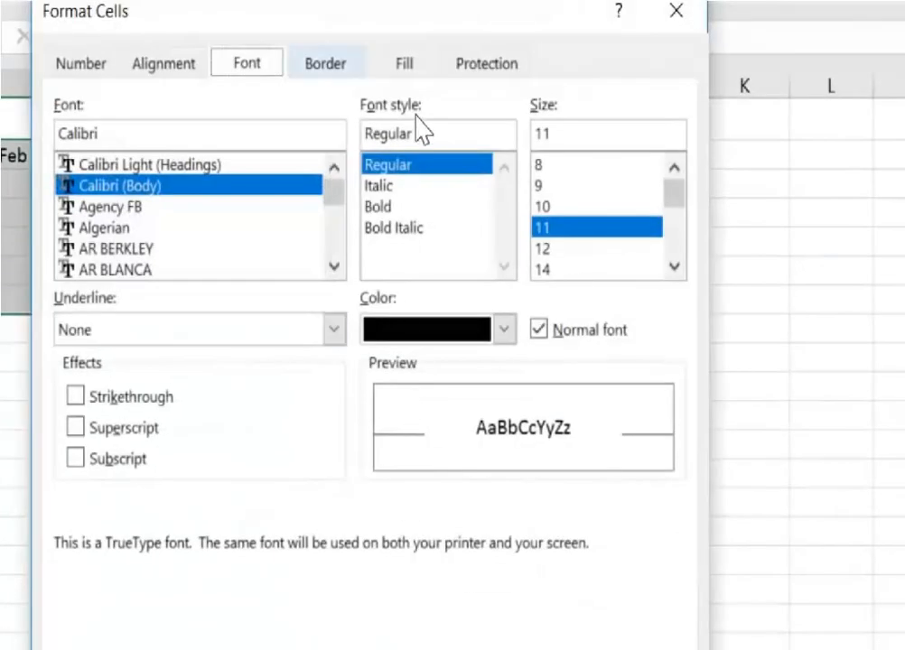
pyautogui.hotkey('ctrl', 'Tab')
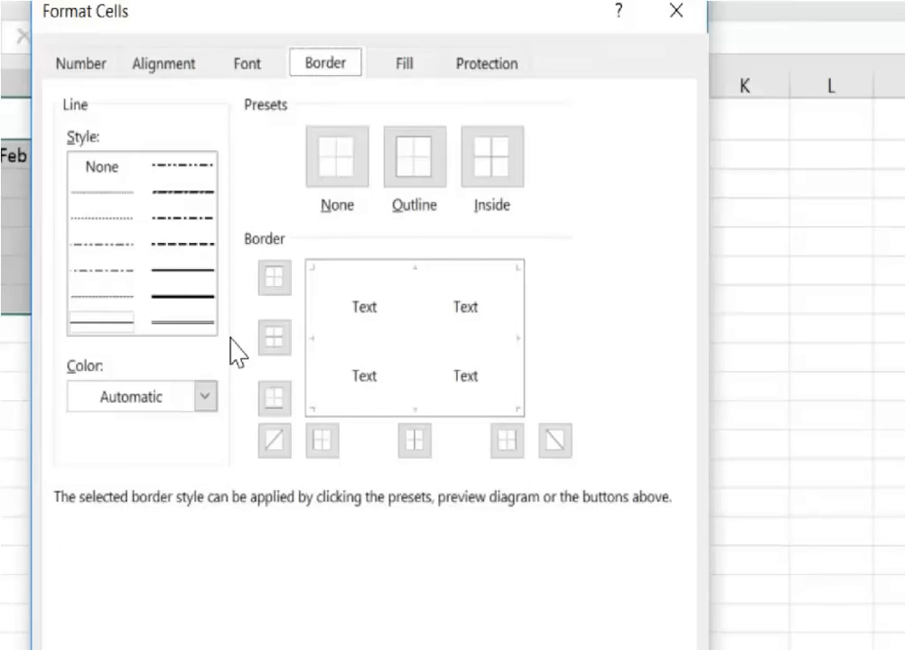
pyautogui.click(184, 245)
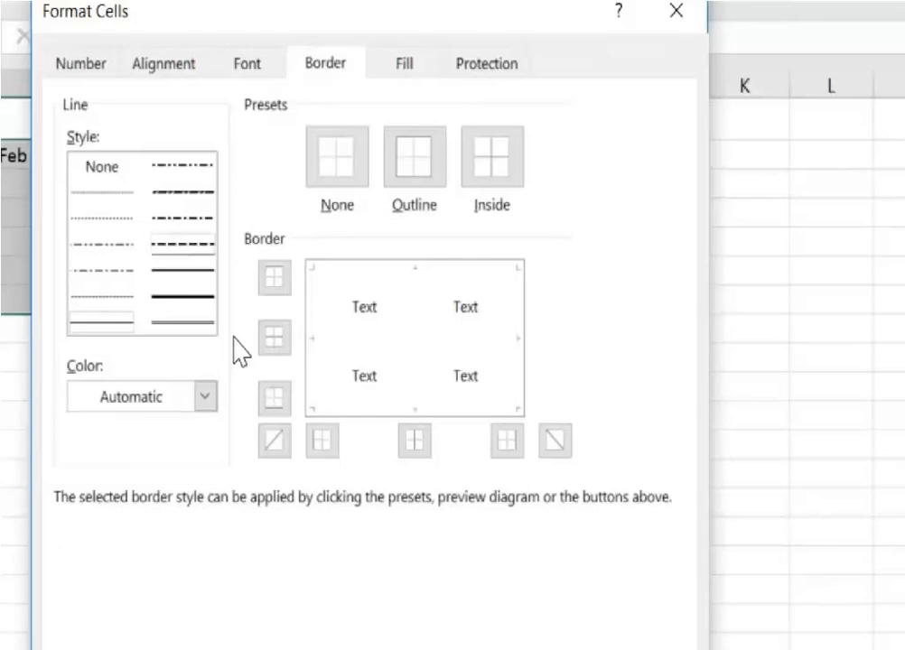
pyautogui.hotkey('alt', 'o')
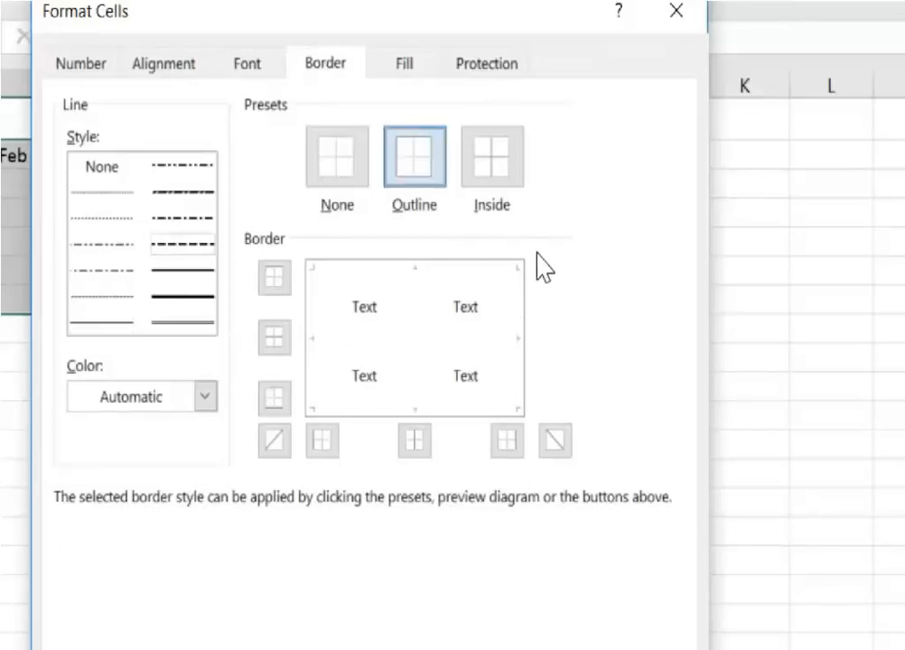
# Step: Add thin dotted inside borders to the table range A2:F7 and apply the border settings
pyautogui.click(197, 294)
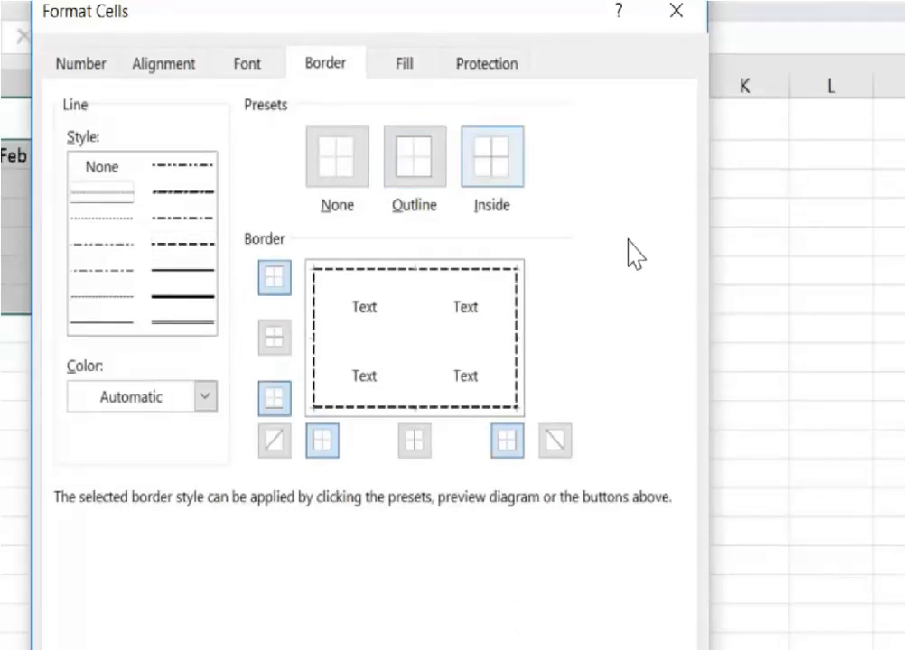
pyautogui.click(492, 157)
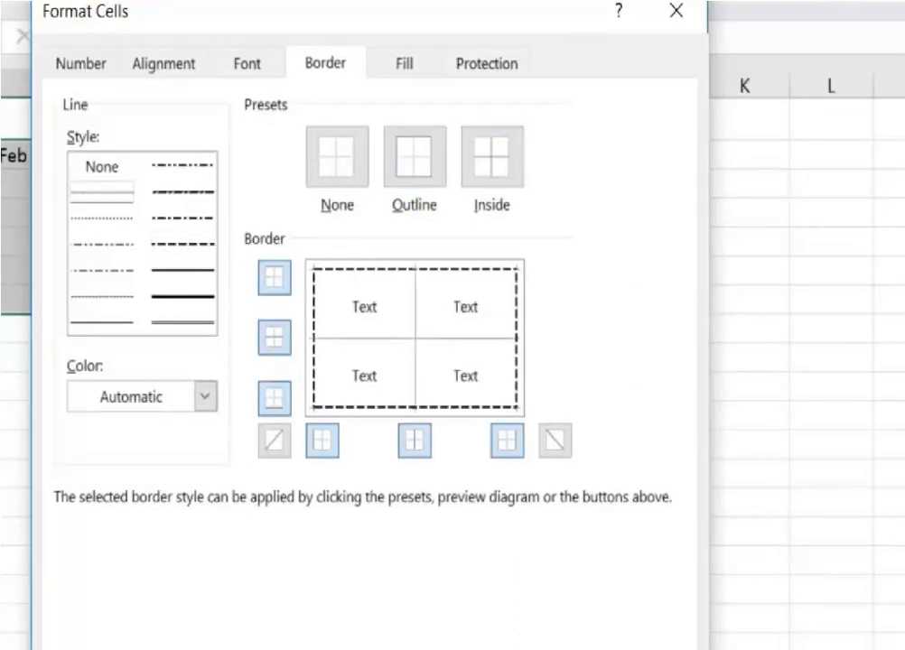
pyautogui.press('Return')
pyautogui.click(489, 388)
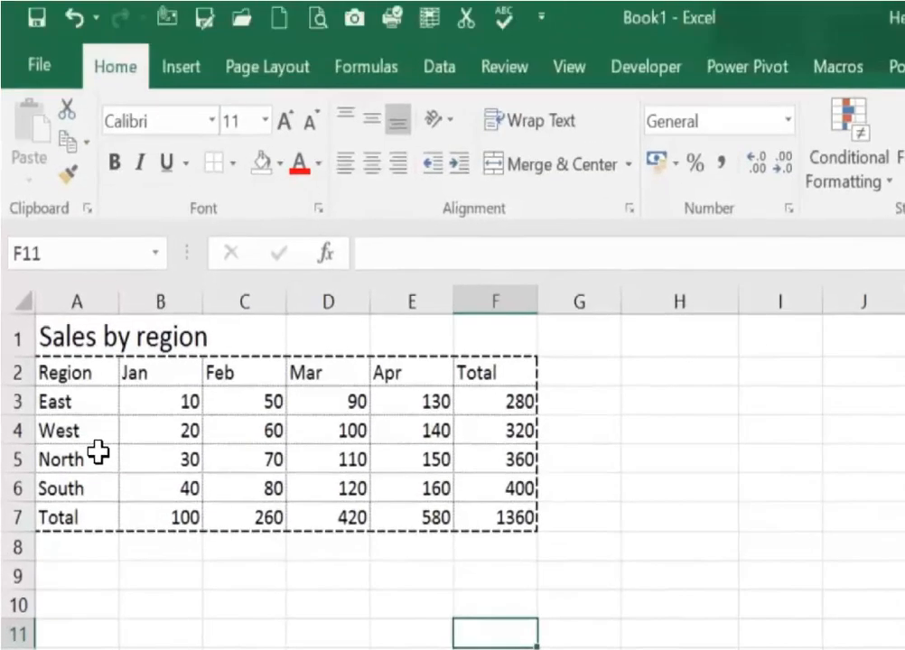
# Step: Fill the header row A2:F2 with the light blue theme color, RGB 155, 194, 230
pyautogui.moveTo(98, 451); pyautogui.dragTo(501, 501)
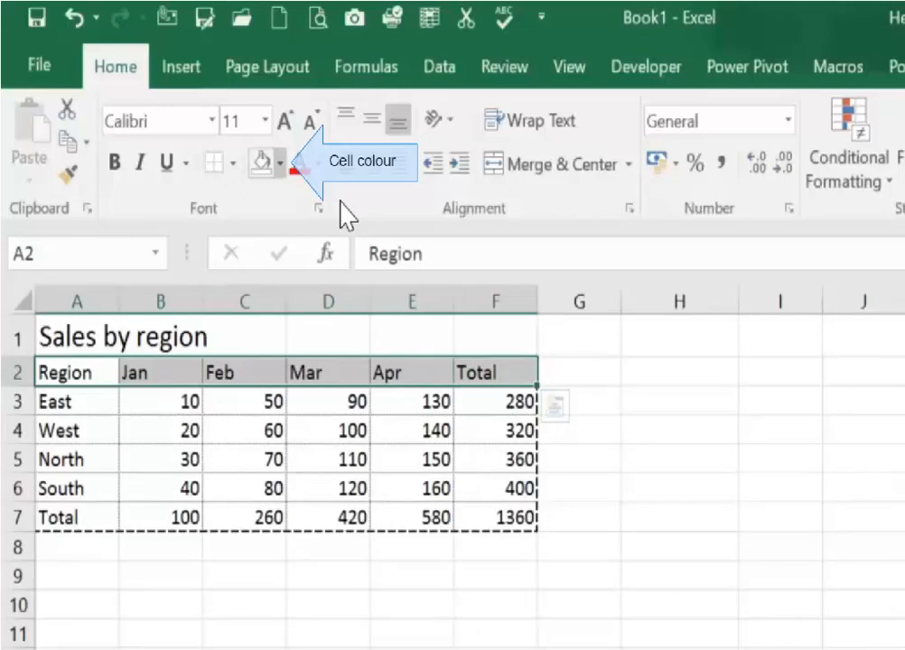
pyautogui.click(280, 164)
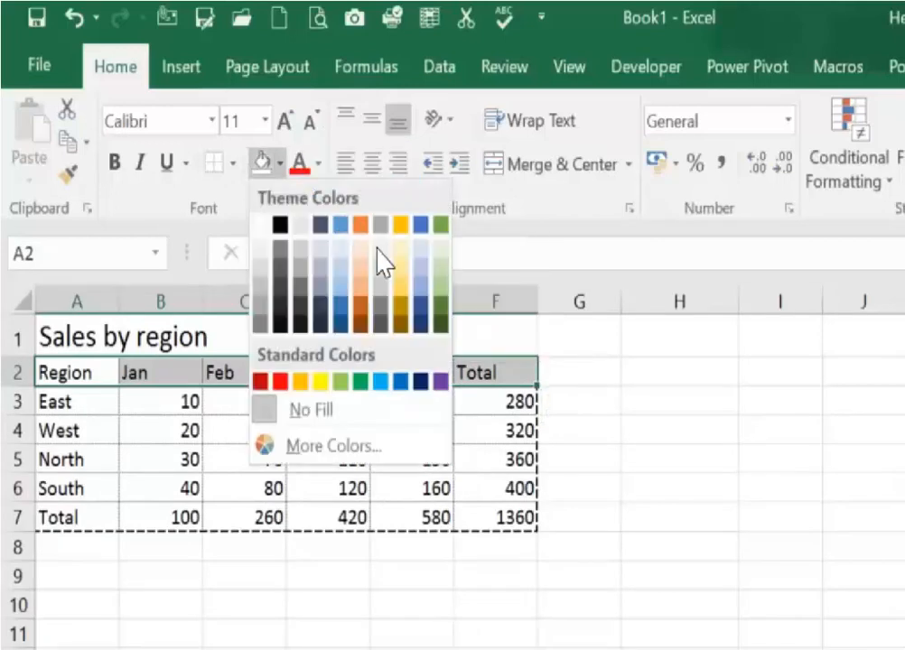
pyautogui.click(415, 361)
pyautogui.press('Down')
pyautogui.press('Down')
pyautogui.press('Down')
pyautogui.press('Down')
pyautogui.press('Right')
pyautogui.press('Right')
pyautogui.press('Right')
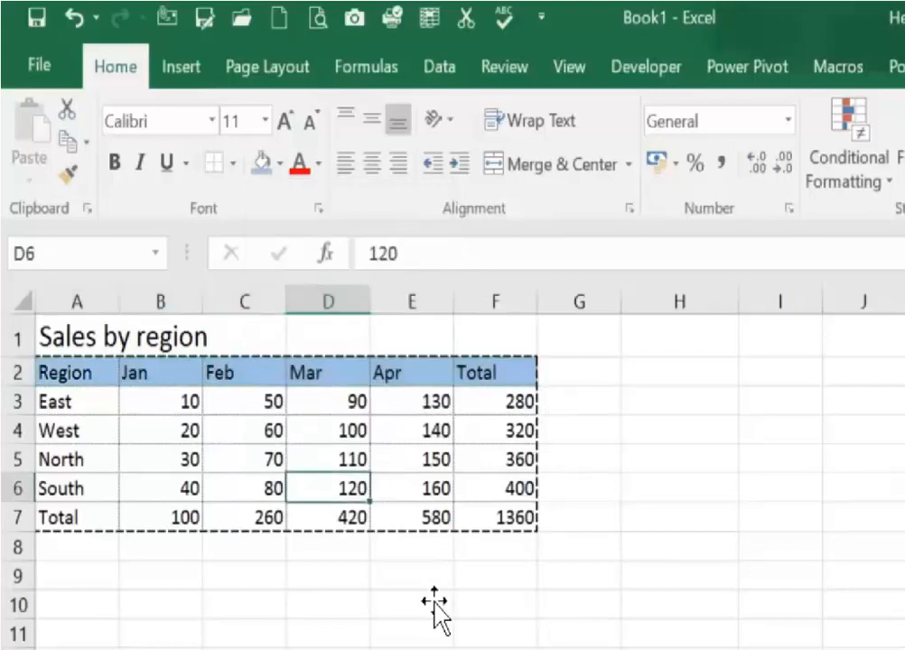
# Step: Examine the custom and standard color choices for the header row's fill, keeping the light blue
pyautogui.moveTo(112, 444); pyautogui.dragTo(569, 453)
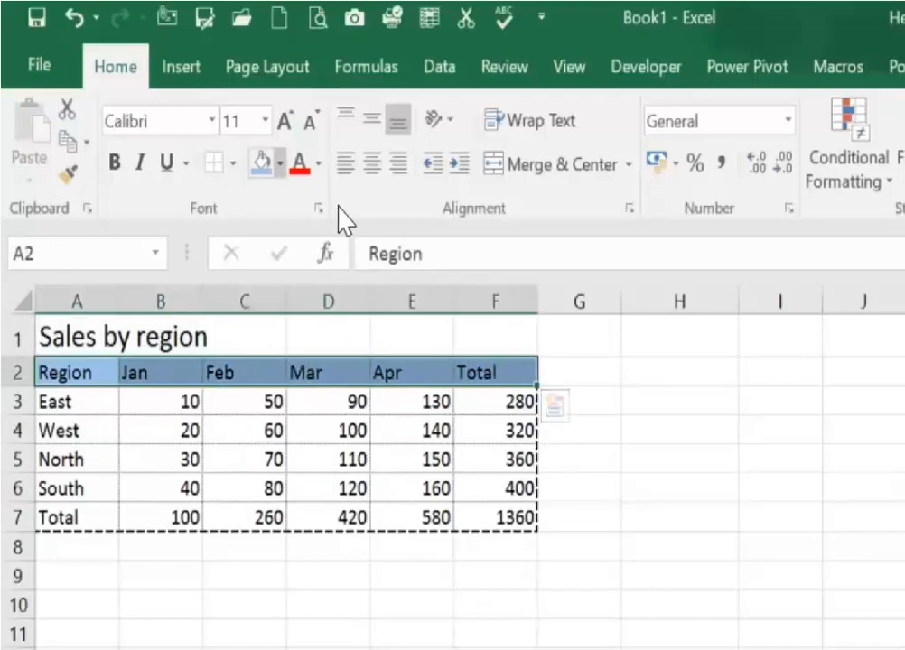
pyautogui.click(280, 162)
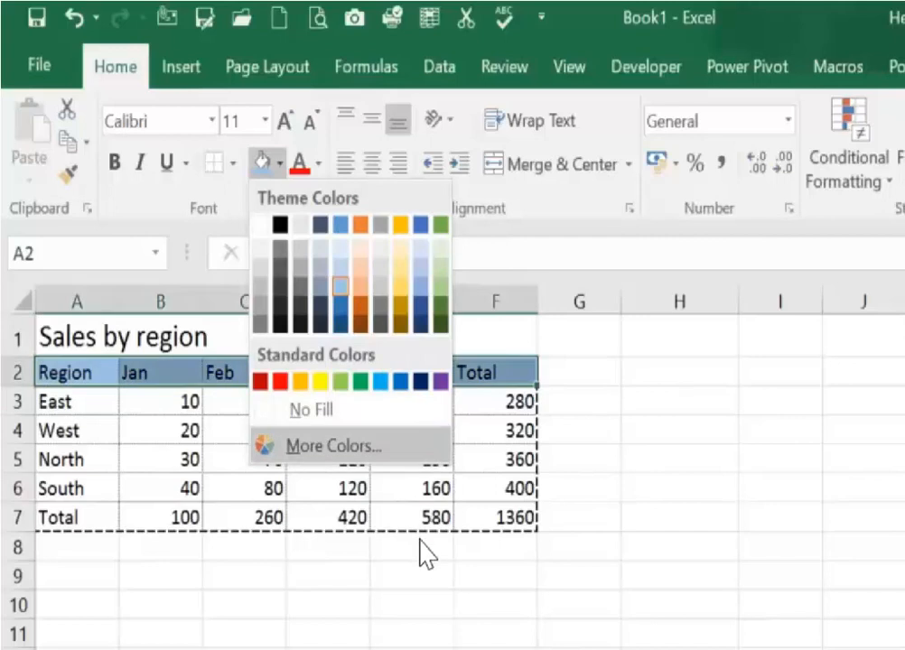
pyautogui.press('Escape')
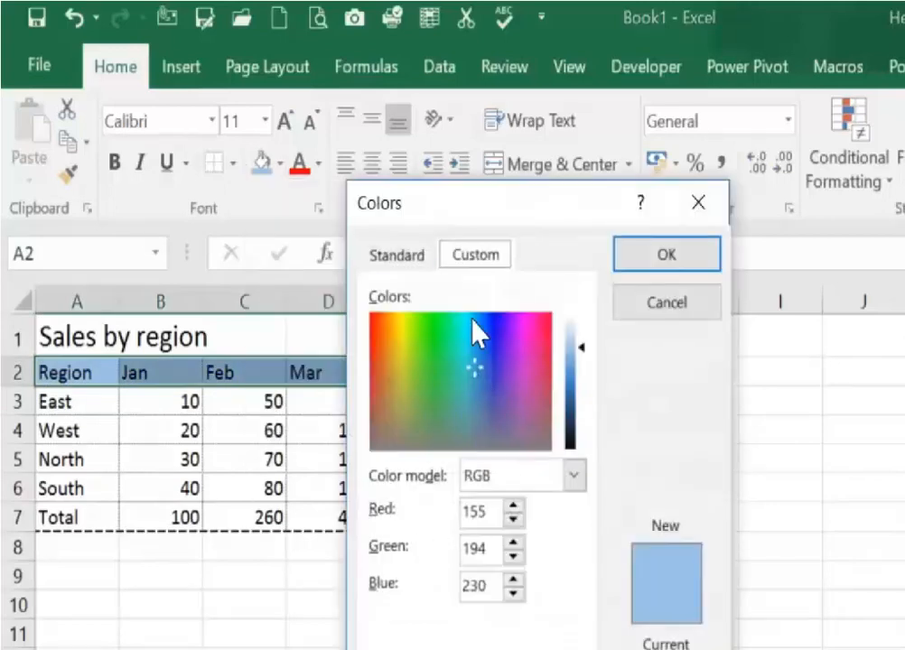
pyautogui.hotkey('ctrl', 'Tab')
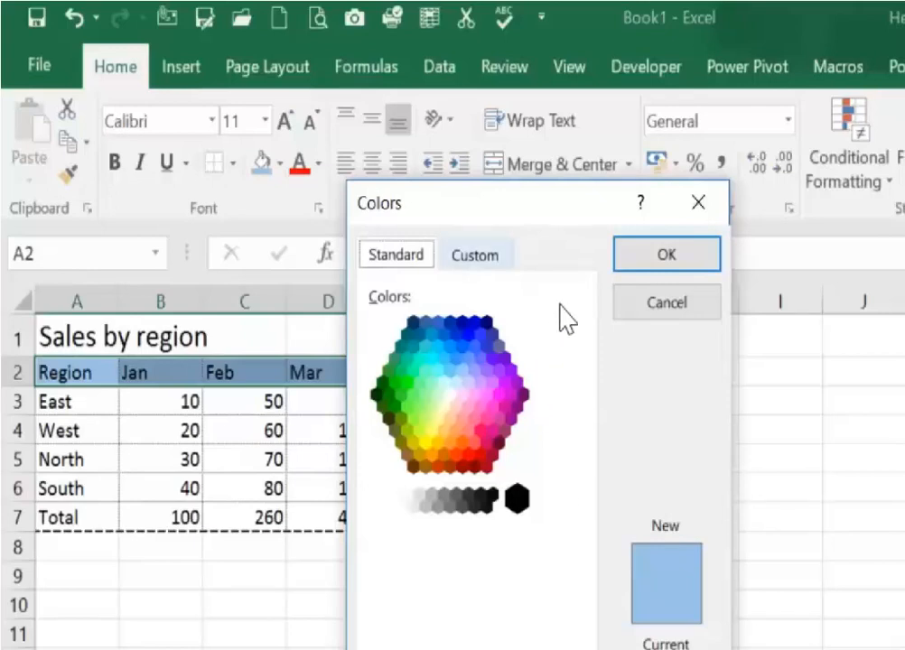
pyautogui.hotkey('ctrl', 'Tab')
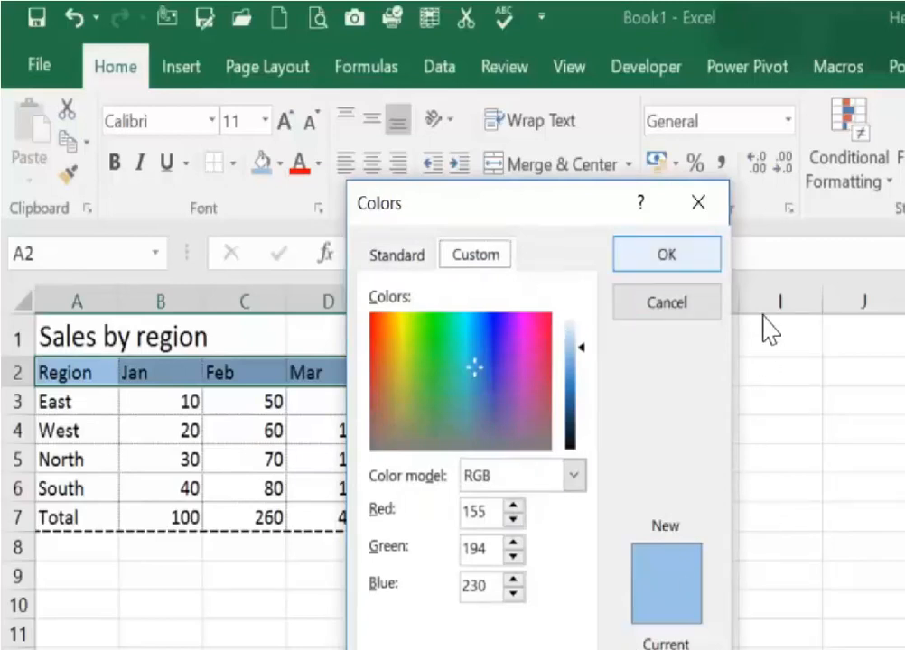
pyautogui.press('Return')
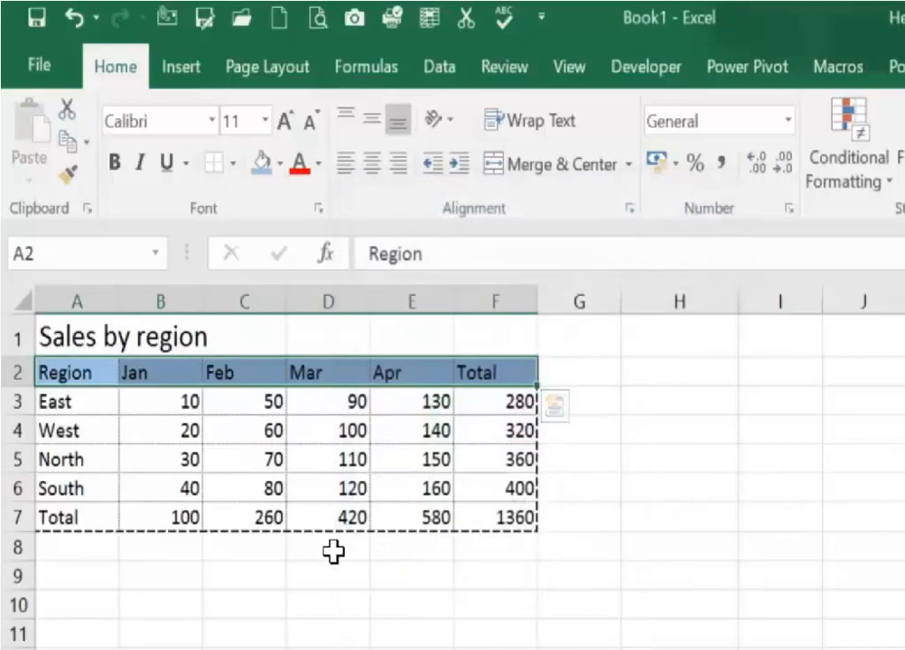
pyautogui.press('Down')
pyautogui.press('Down')
pyautogui.press('Down')
pyautogui.press('Right')
pyautogui.press('Right')
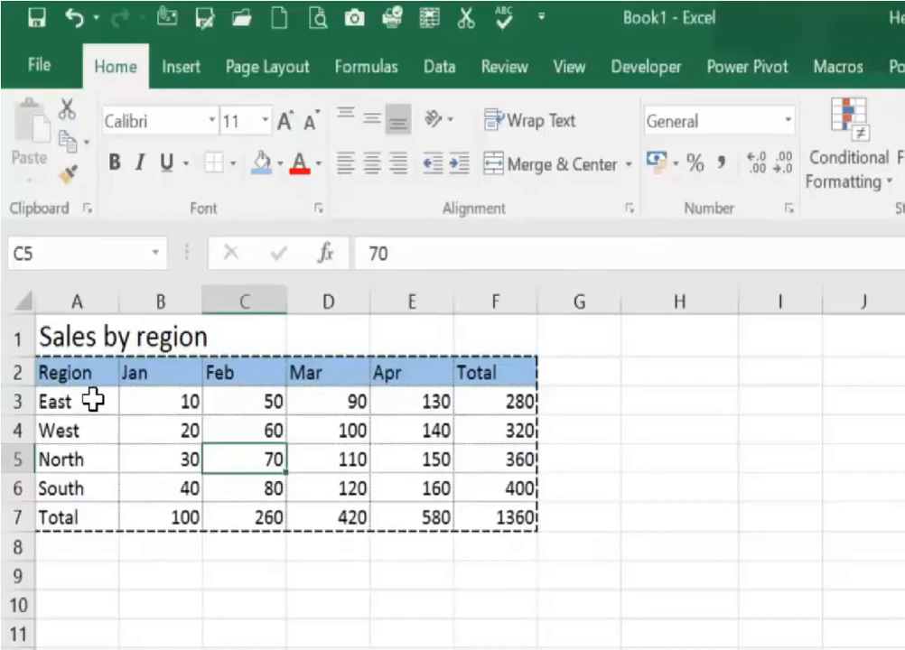
# Step: Set the font color of the title in A1 to the standard dark red
pyautogui.hotkey('ctrl', 'Home')
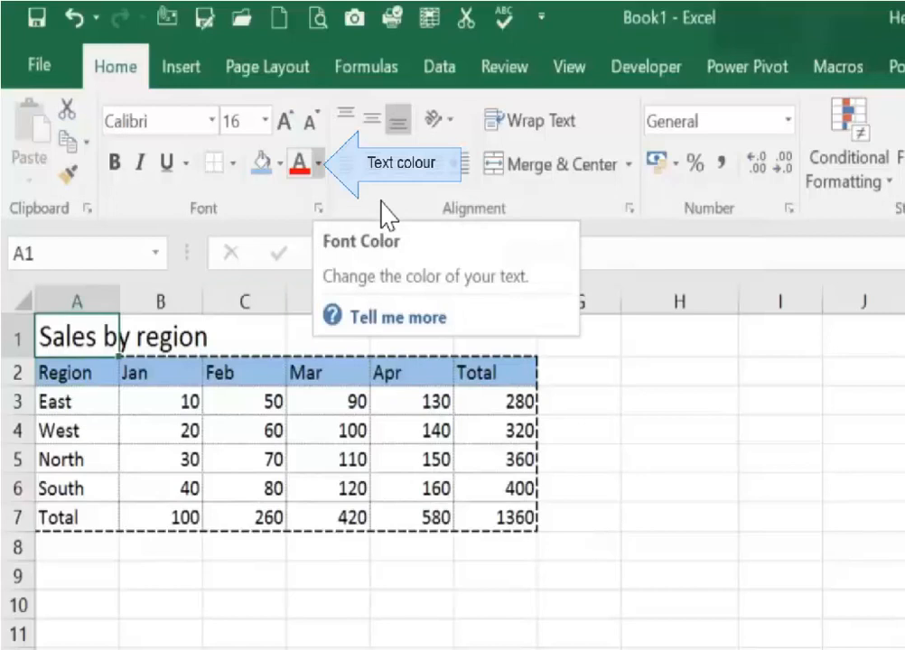
pyautogui.hotkey('alt', 'h')
pyautogui.press('f')
pyautogui.press('c')
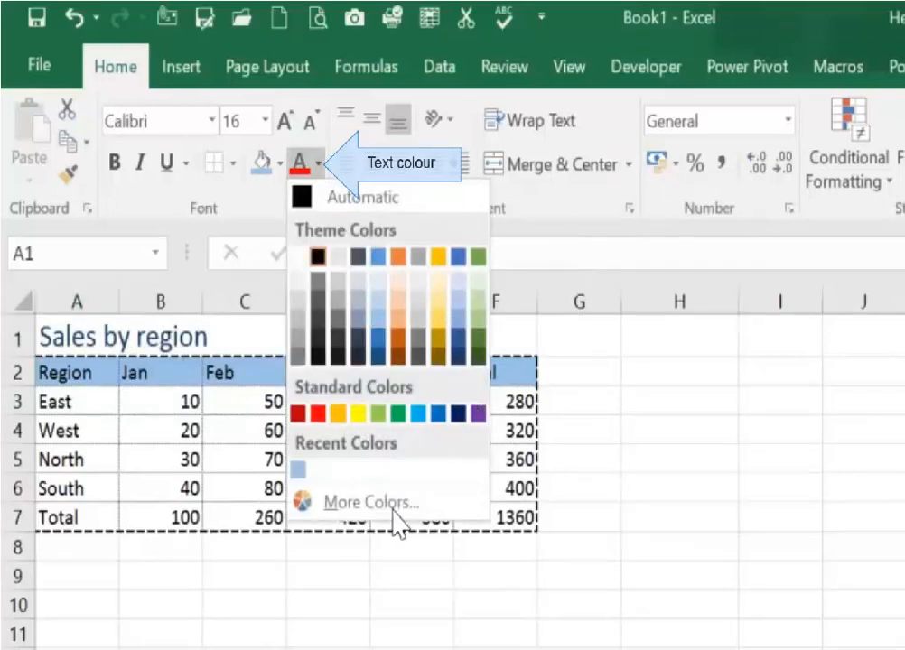
pyautogui.press('Down')
pyautogui.press('Down')
pyautogui.press('Down')
pyautogui.press('Down')
pyautogui.press('Down')
pyautogui.press('Down')
pyautogui.press('Down')
pyautogui.press('Return')
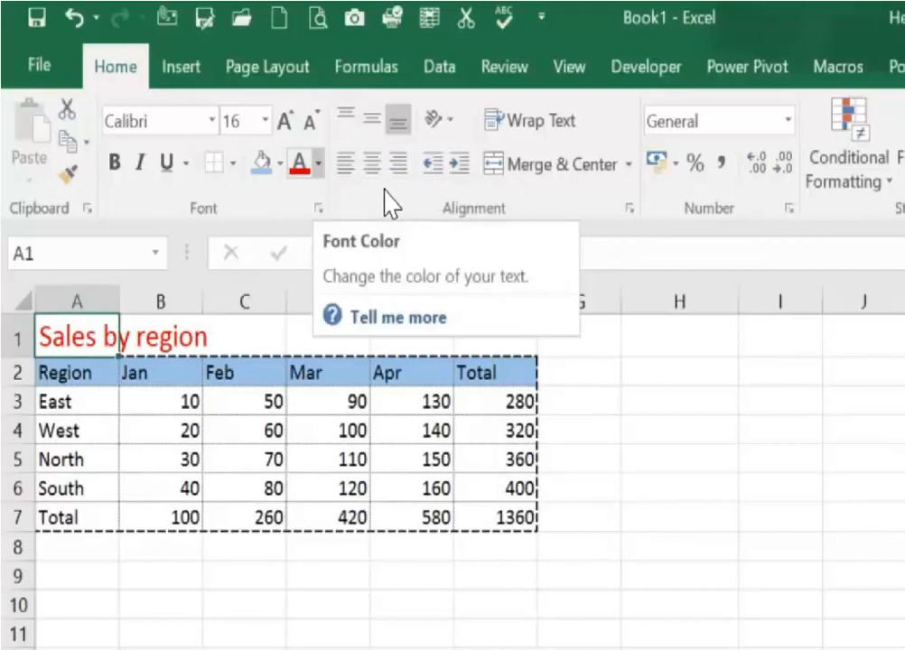
# Step: Check the custom and standard color choices for the title's text, keeping dark red
pyautogui.hotkey('alt', 'h')
pyautogui.press('f')
pyautogui.press('c')
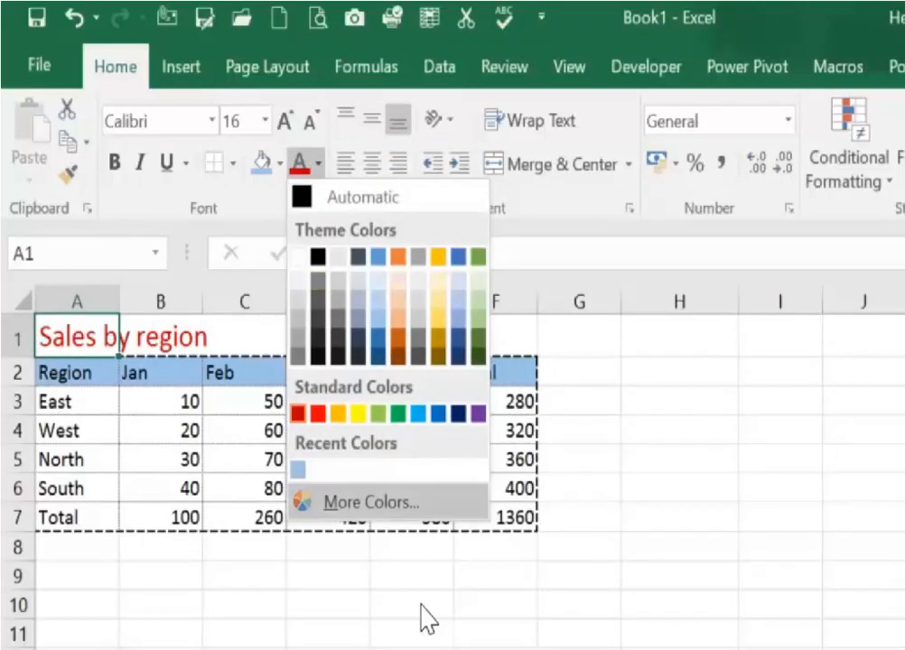
pyautogui.press('Return')
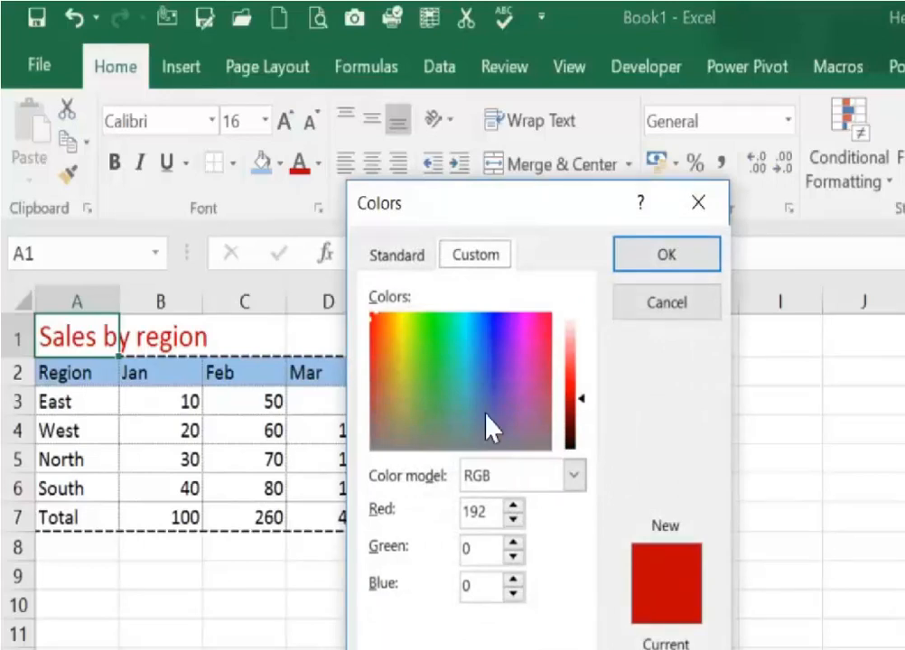
pyautogui.hotkey('ctrl', 'Tab')
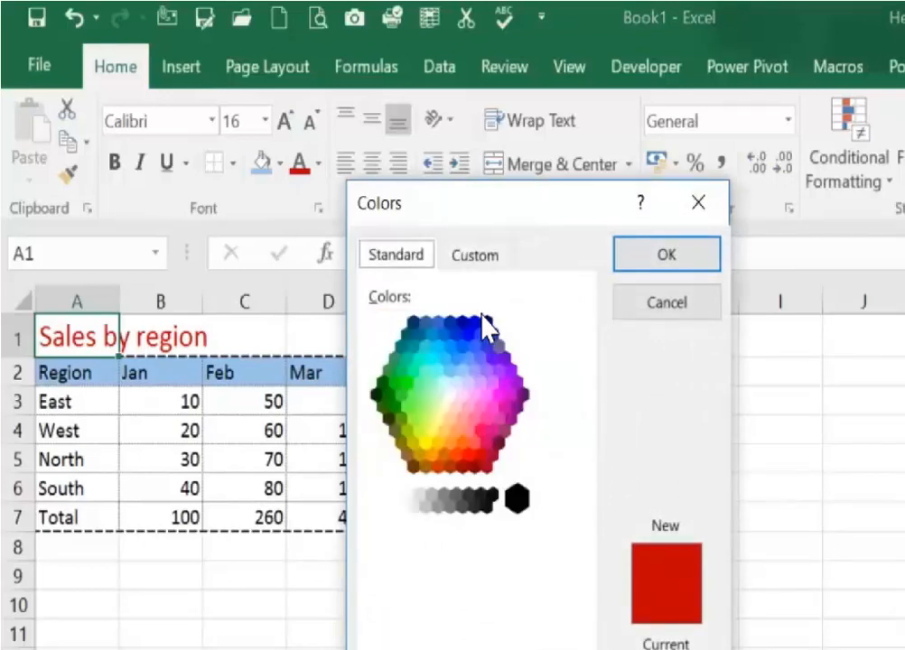
pyautogui.press('Return')
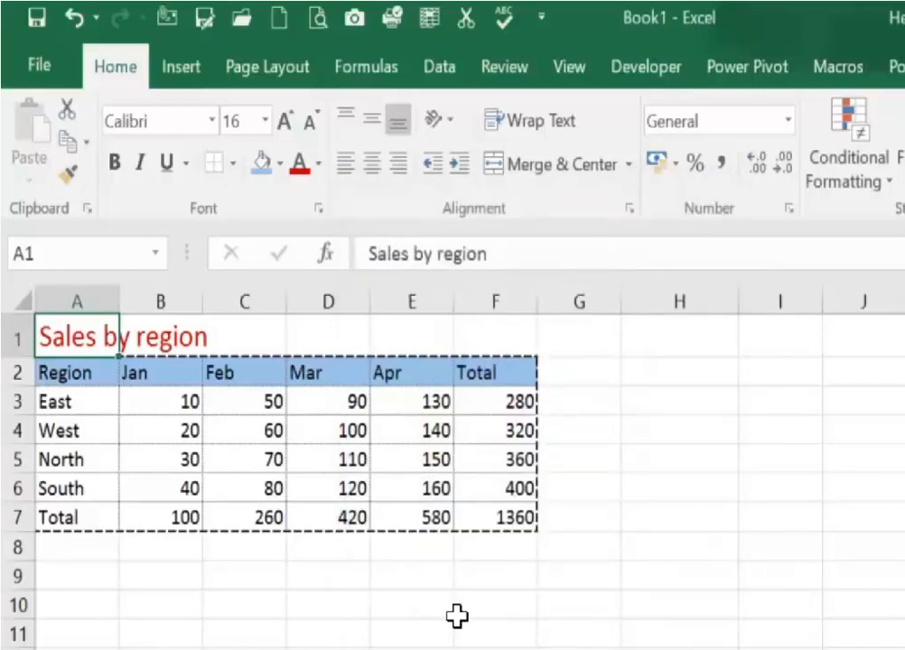